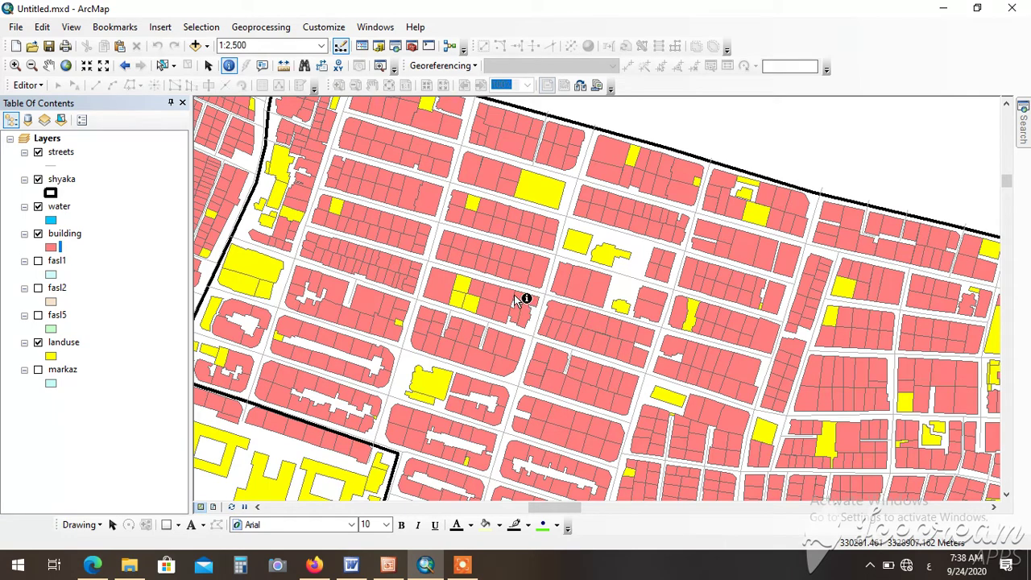
# Step: Zoom the ArcMap building map out to 1:10,000 over the whole study area, then switch to PowerPoint
pyautogui.scroll(-4, 519, 300)
pyautogui.scroll(-1, 519, 300)
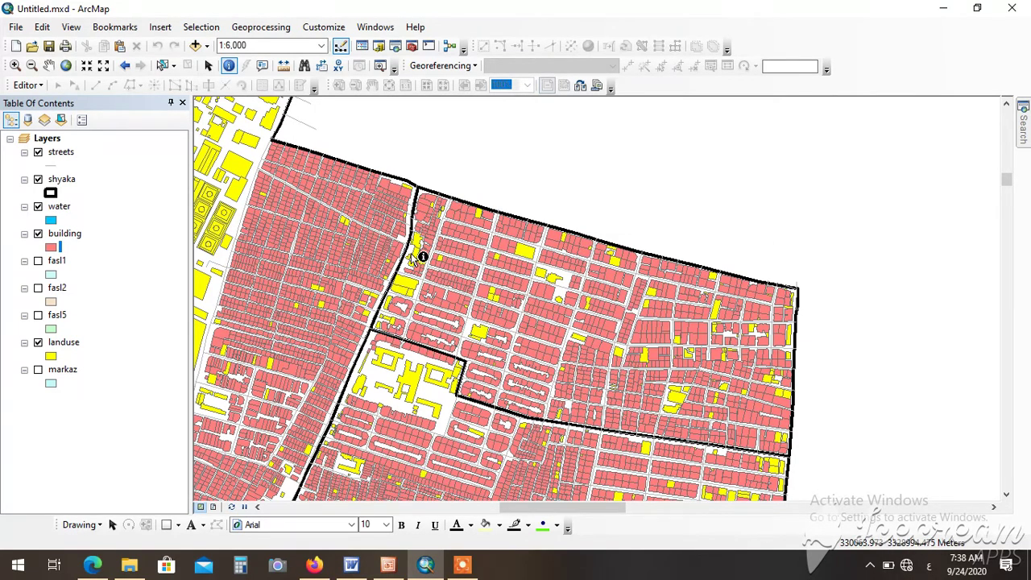
pyautogui.click(48, 66)
pyautogui.moveTo(378, 326); pyautogui.dragTo(423, 314)
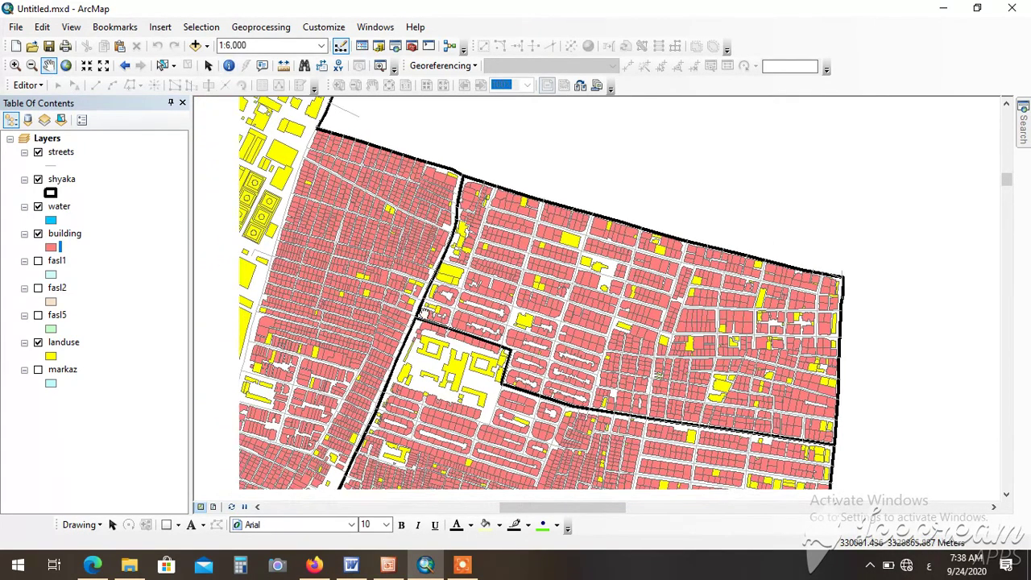
pyautogui.scroll(-2, 422, 312)
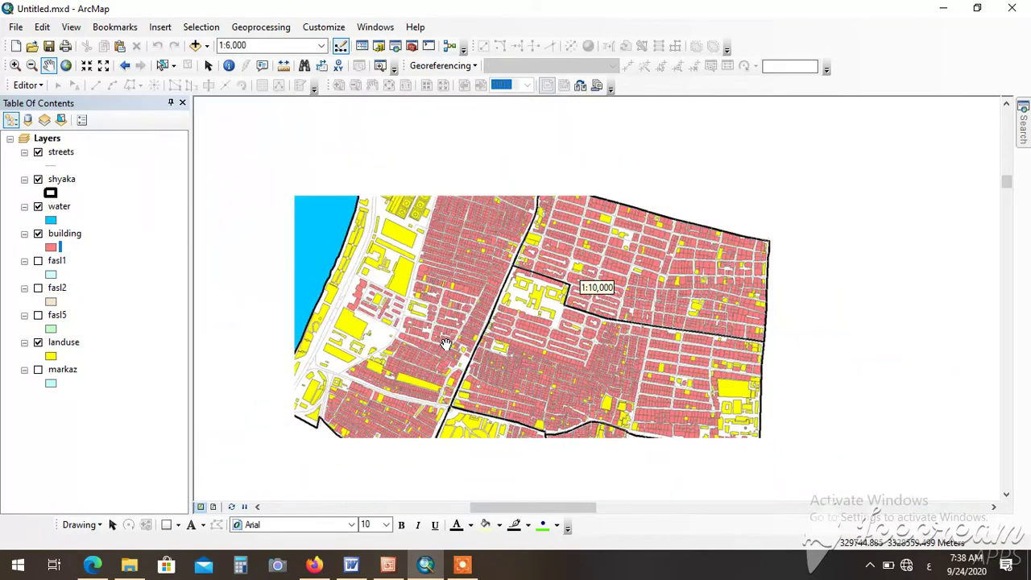
pyautogui.click(387, 569)
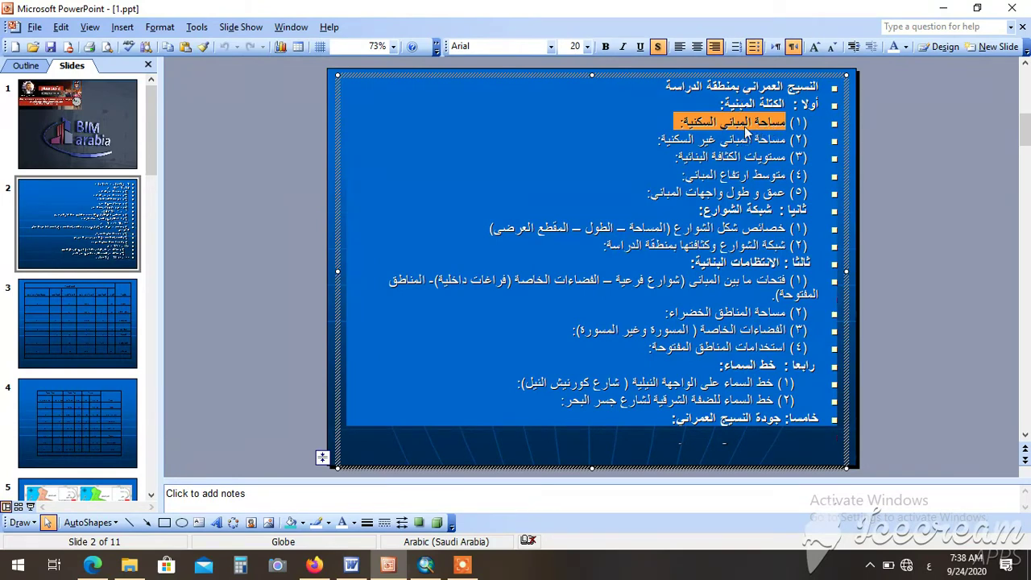
pyautogui.tripleClick(686, 142)
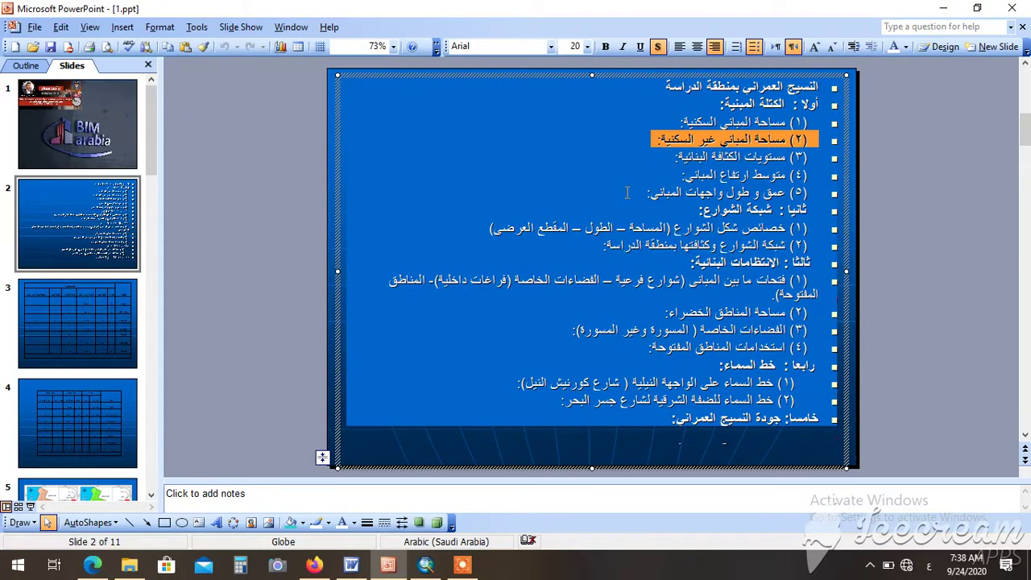
pyautogui.tripleClick(693, 158)
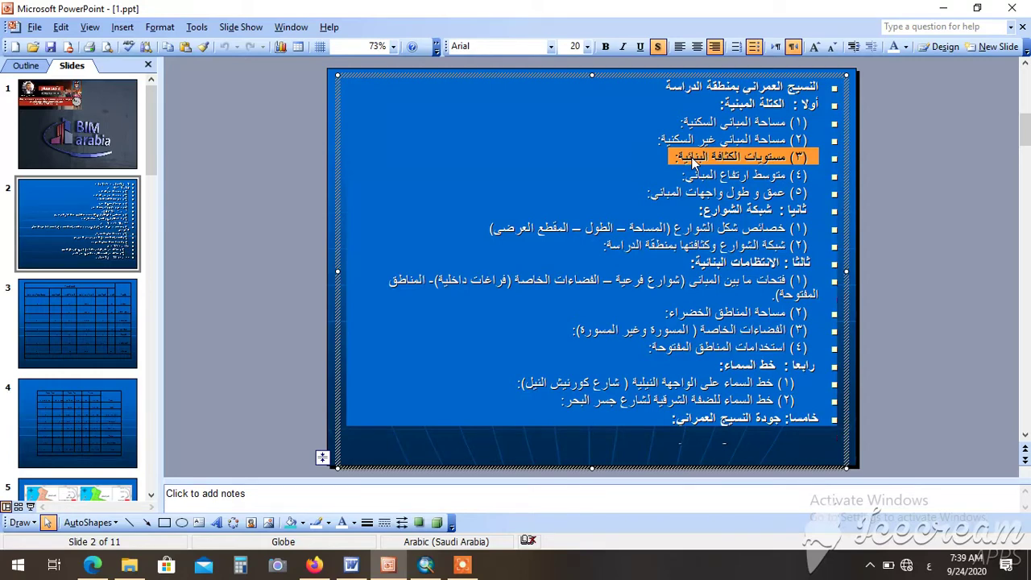
# Step: On slide 3, select several cells of the building-area table and the word طوسون
pyautogui.click(55, 326)
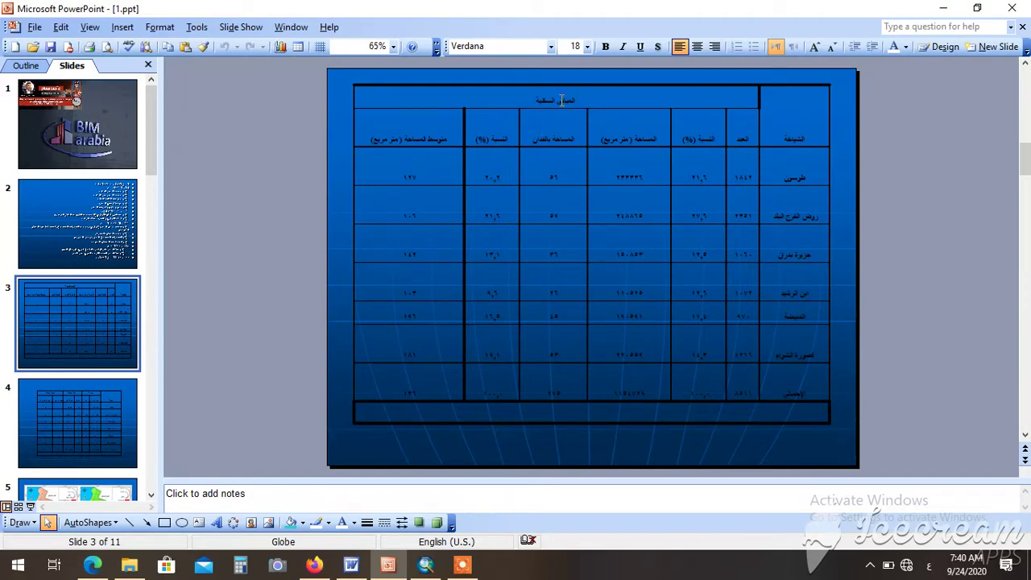
pyautogui.doubleClick(798, 178)
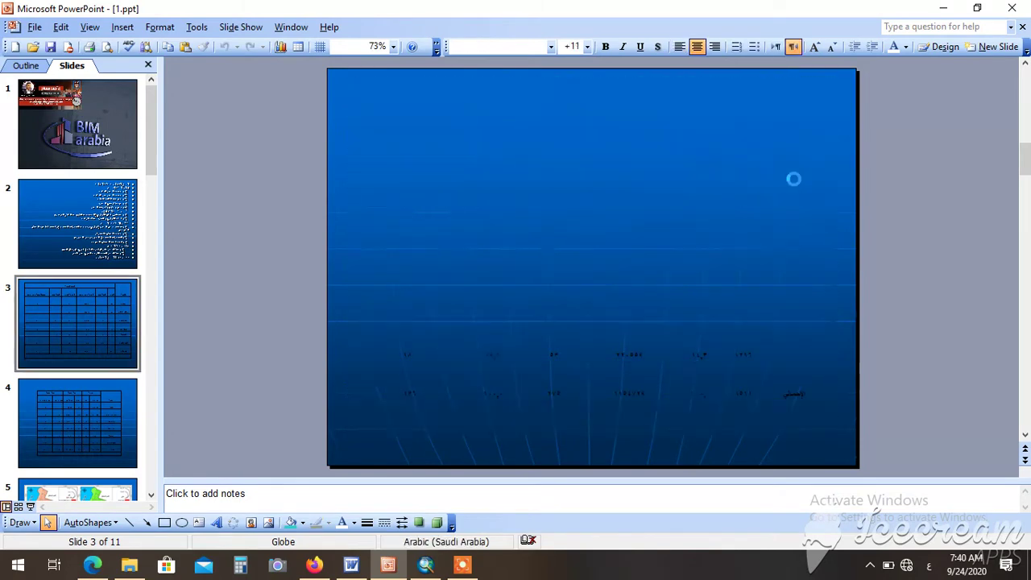
pyautogui.hotkey('shift', 'Left')
pyautogui.hotkey('shift', 'Left')
pyautogui.hotkey('shift', 'Left')
pyautogui.hotkey('shift', 'Down')
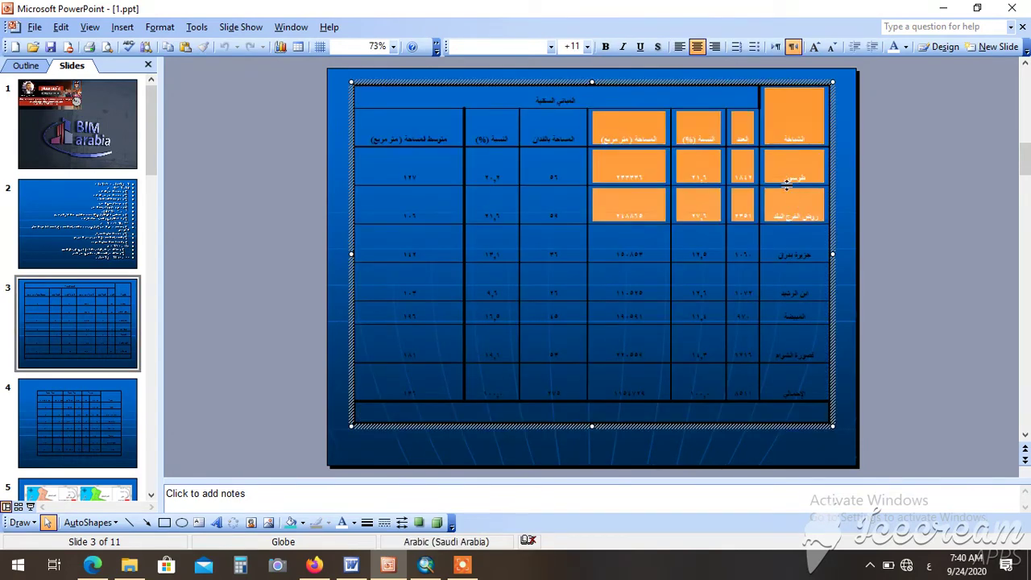
pyautogui.doubleClick(790, 186)
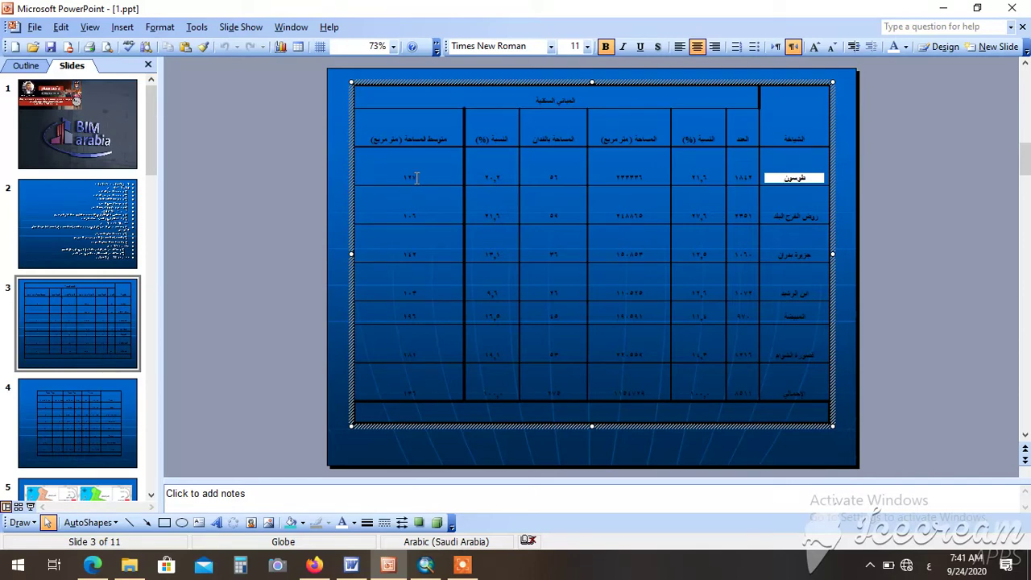
# Step: Show slide 4's table of area, built mass and building density per neighbourhood
pyautogui.click(73, 415)
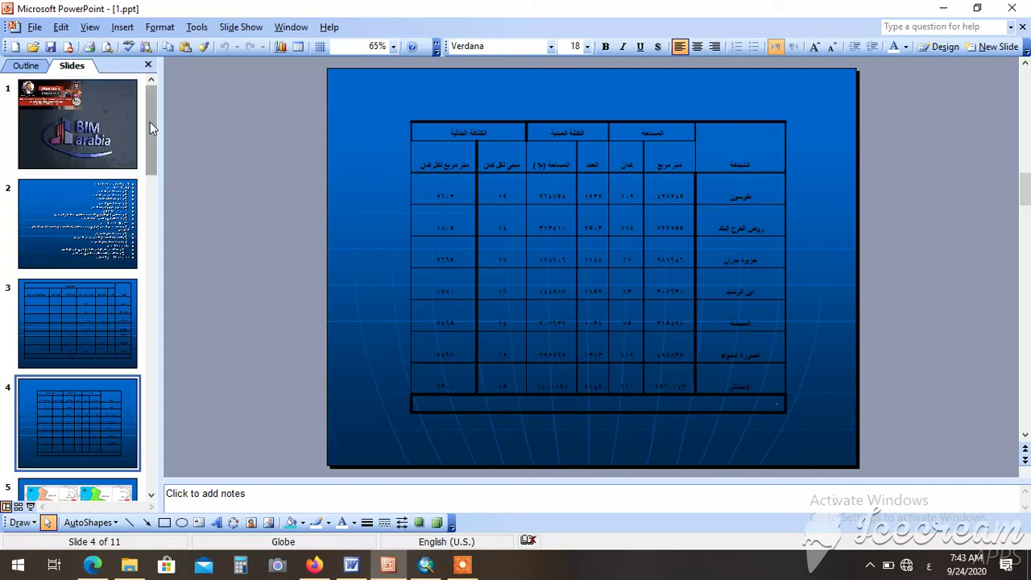
# Step: Show slide 5 with the side-by-side building density and built mass maps
pyautogui.scroll(-1, 145, 144)
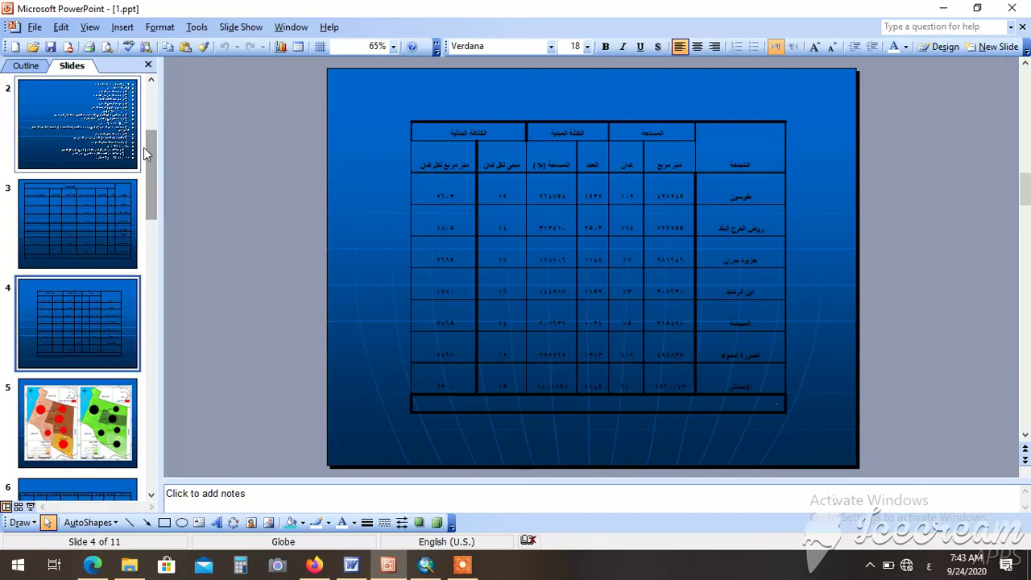
pyautogui.click(103, 421)
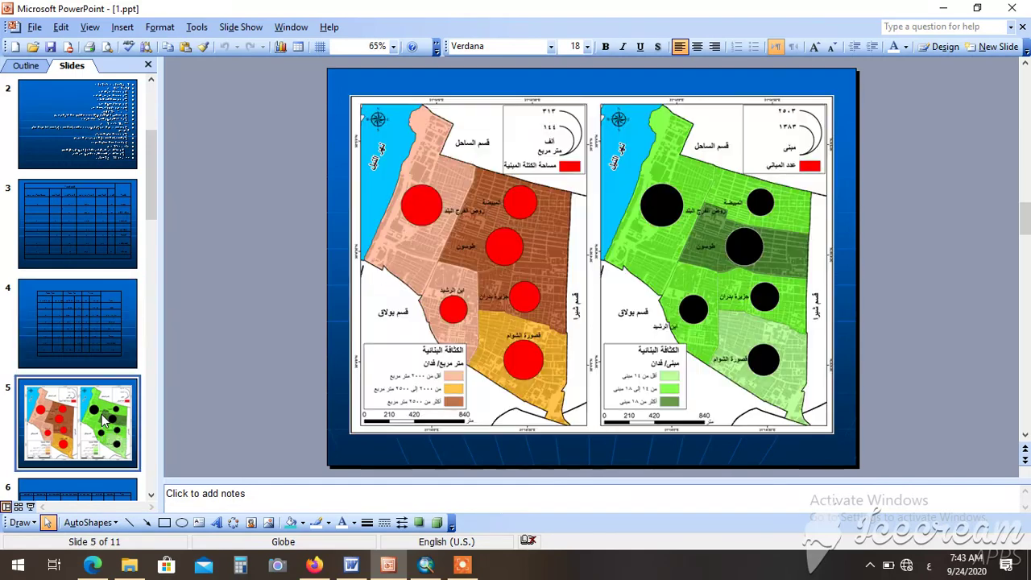